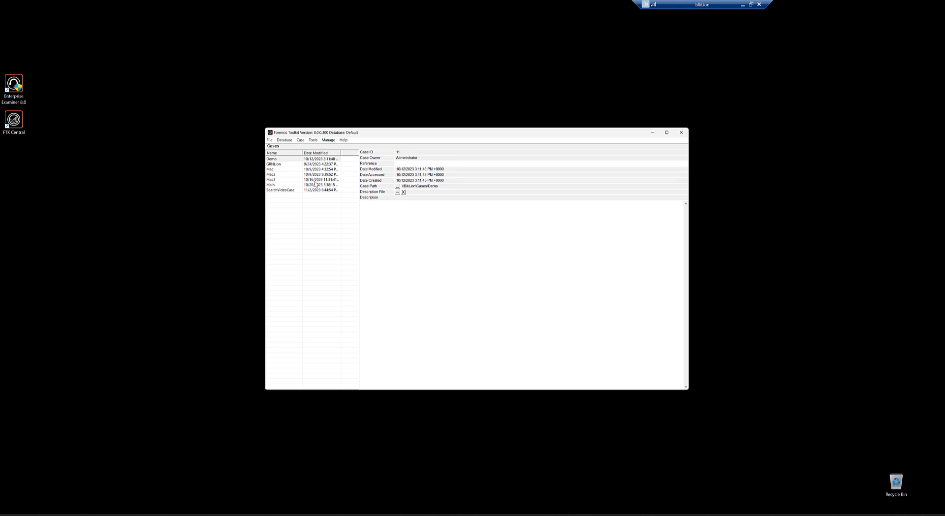
Step: Start a new case named BuildingACase, leaving reference, description and case folder at defaults
left_click(301, 141)
left_click(306, 147)
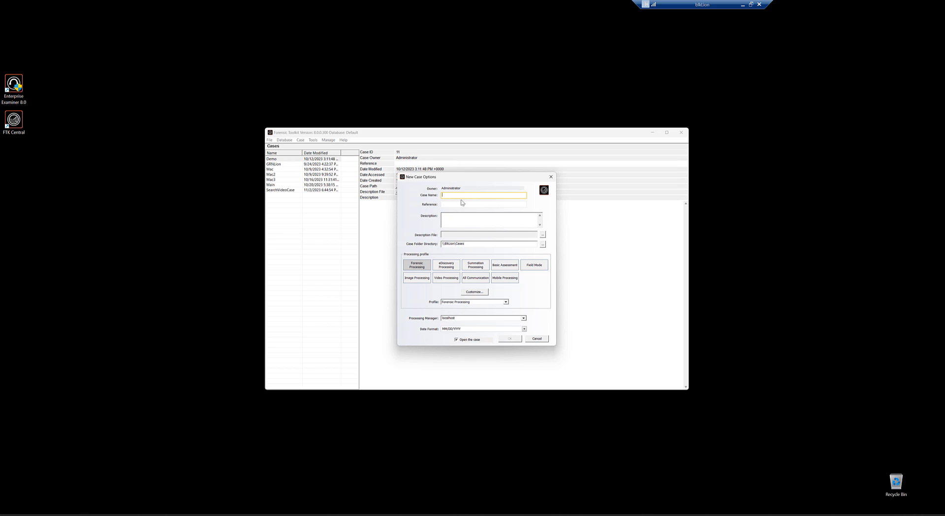
type("BuildingACase")
left_click(450, 204)
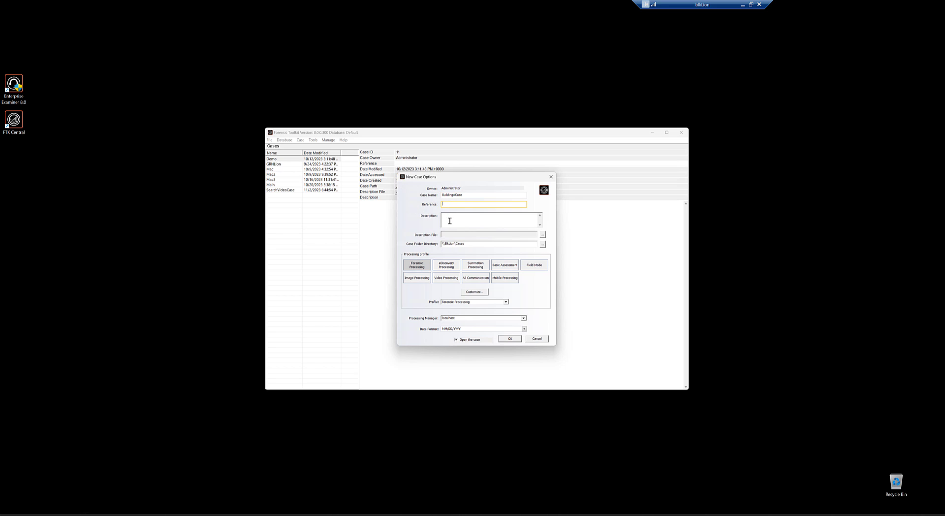
left_click(476, 219)
left_click(459, 243)
left_click(554, 403)
key("super+e")
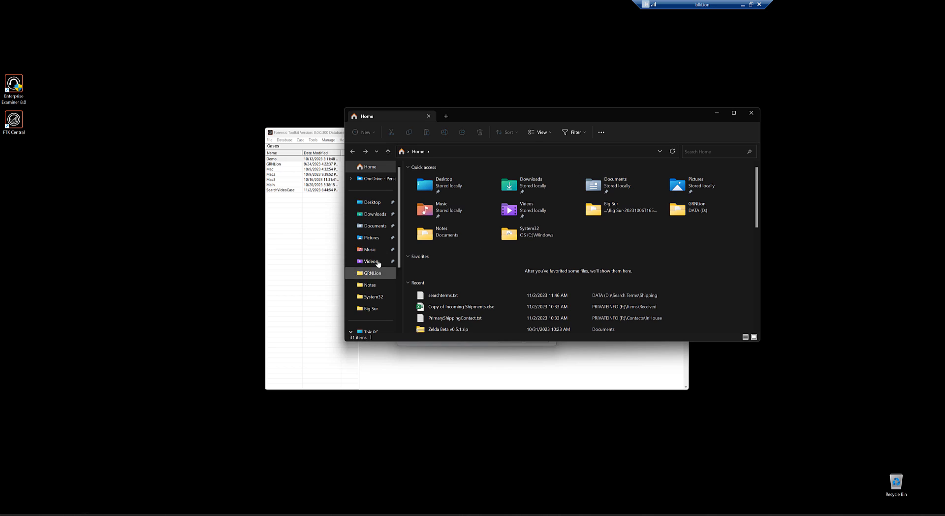
scroll(374, 278, "down", 3)
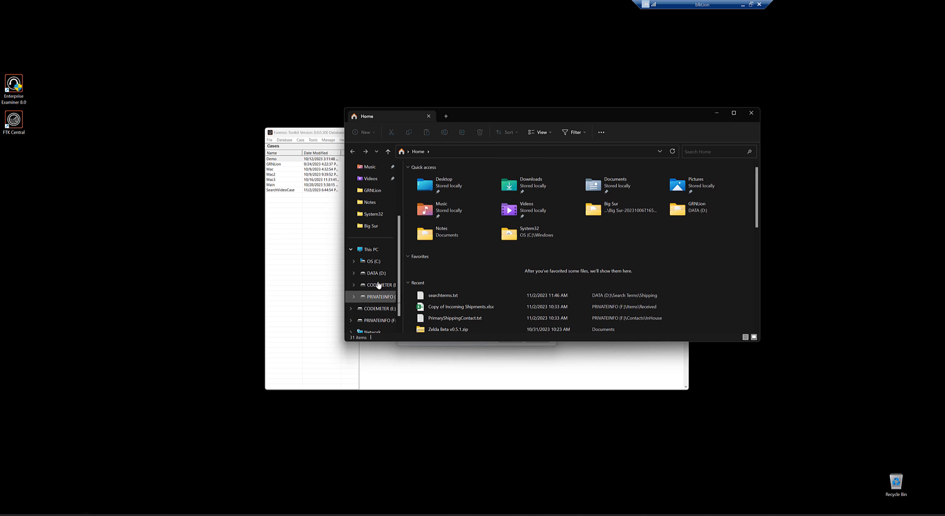
left_click(375, 272)
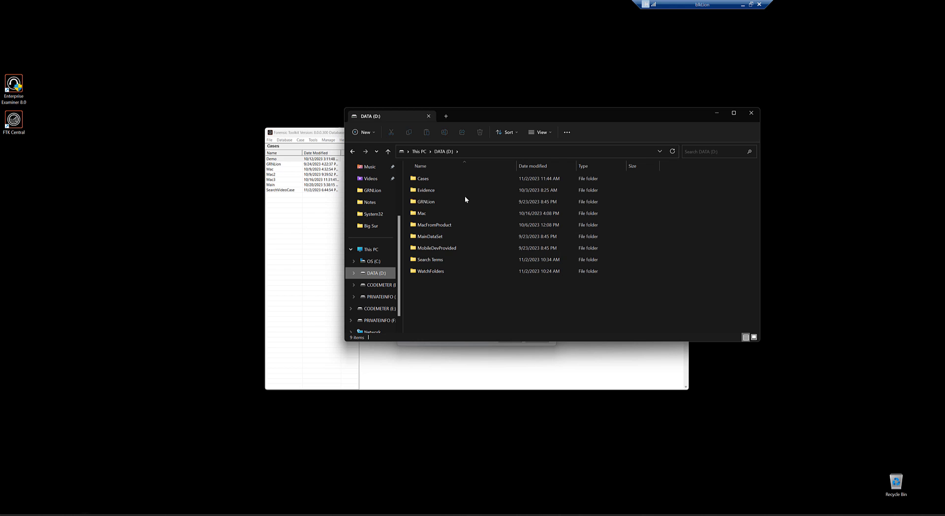
double_click(427, 179)
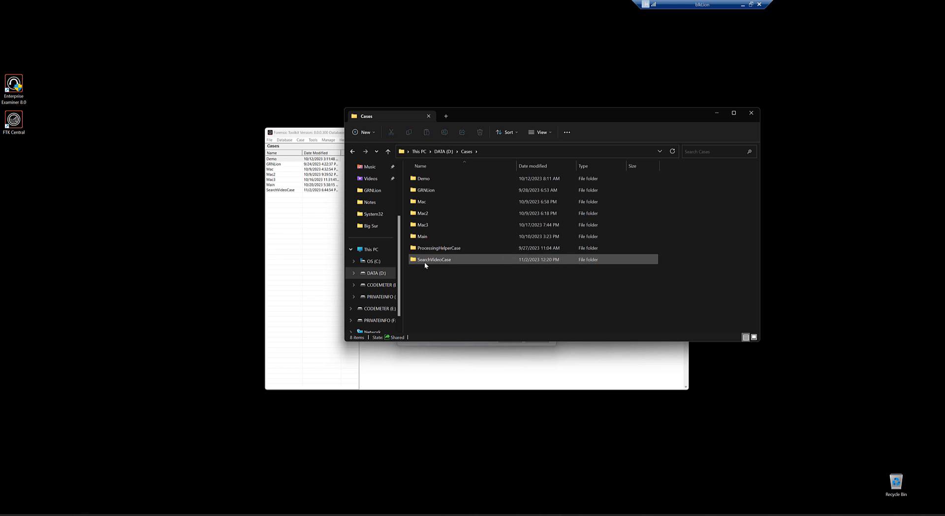
double_click(415, 202)
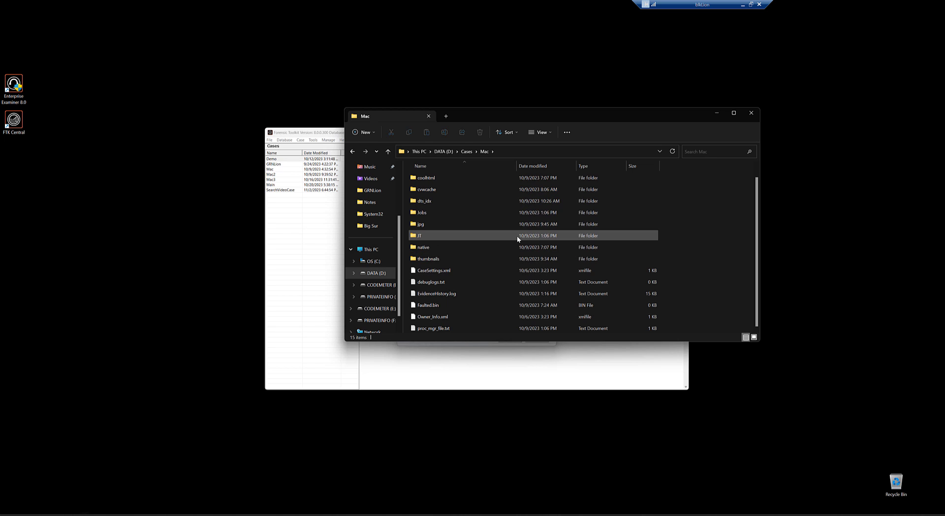
key("alt+Up")
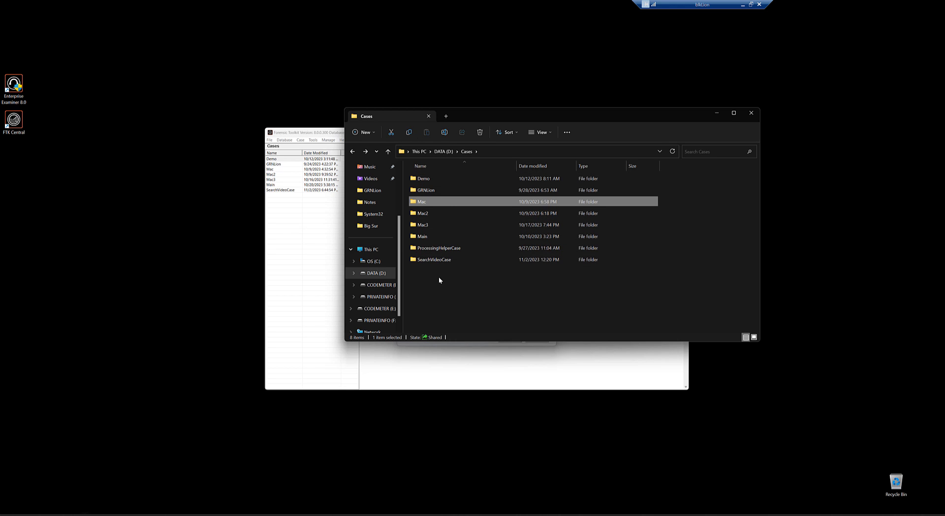
left_click(751, 113)
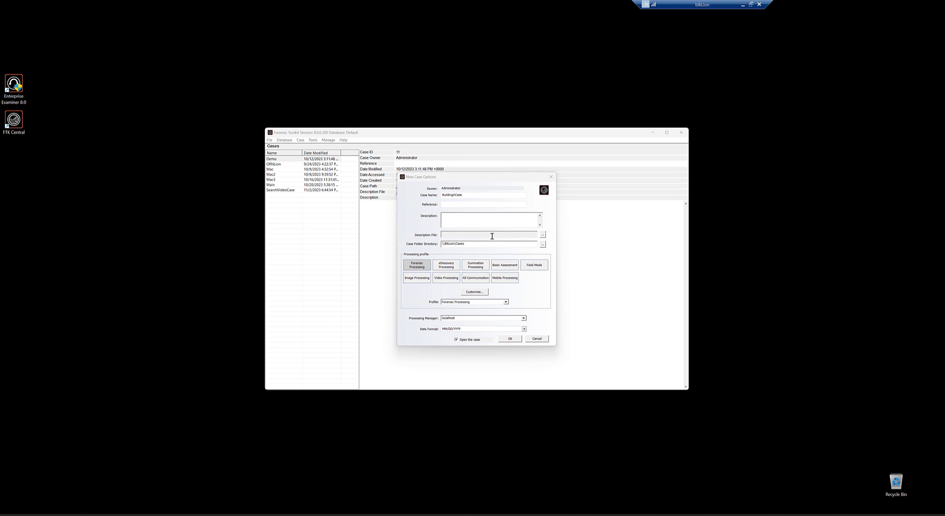
left_click(480, 194)
key("End")
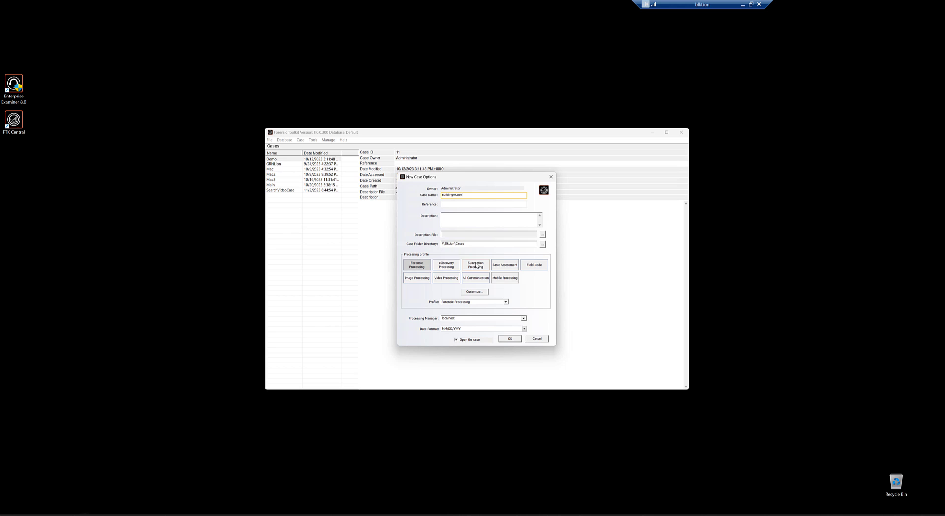
Step: In Evidence Processing, hash with MD5 only (SHA-1 off) and enable Flag Duplicate Files
left_click(474, 293)
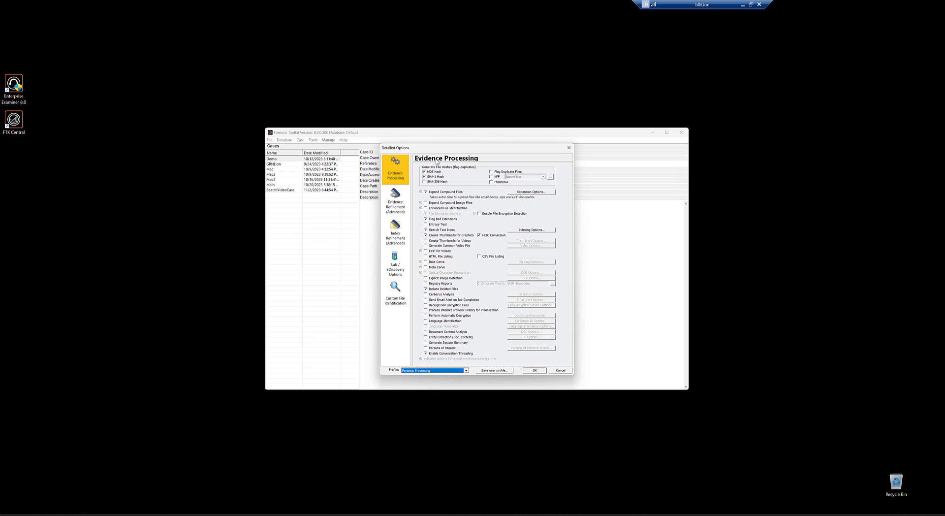
left_click(425, 172)
left_click(424, 176)
left_click(424, 176)
left_click(424, 171)
left_click(424, 171)
left_click(424, 176)
left_click(491, 172)
left_click(424, 172)
Step: Turn off Flag Bad Extensions, Search Text Index and file signature analysis
left_click(426, 218)
left_click(425, 229)
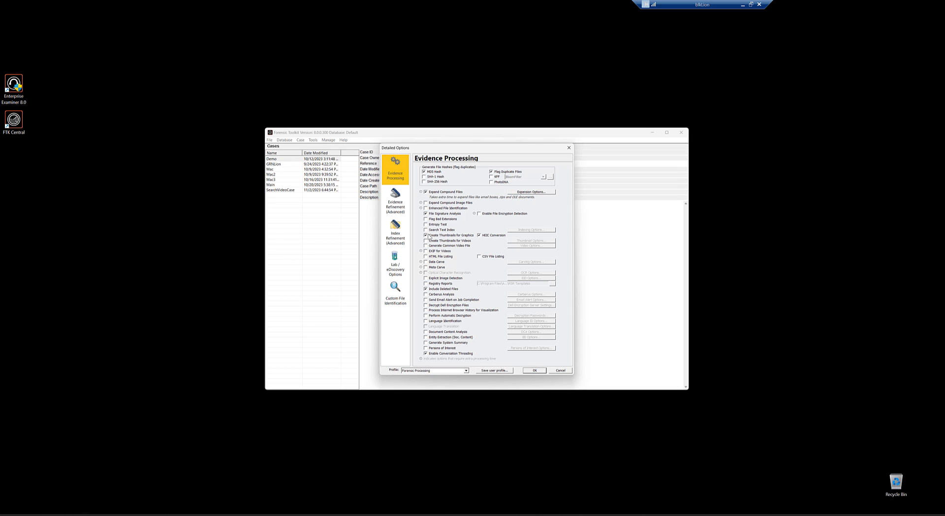
left_click(426, 214)
left_click(426, 213)
left_click(426, 213)
Step: Look through the Compound File Expansion Options list, then cancel without changes
left_click(532, 192)
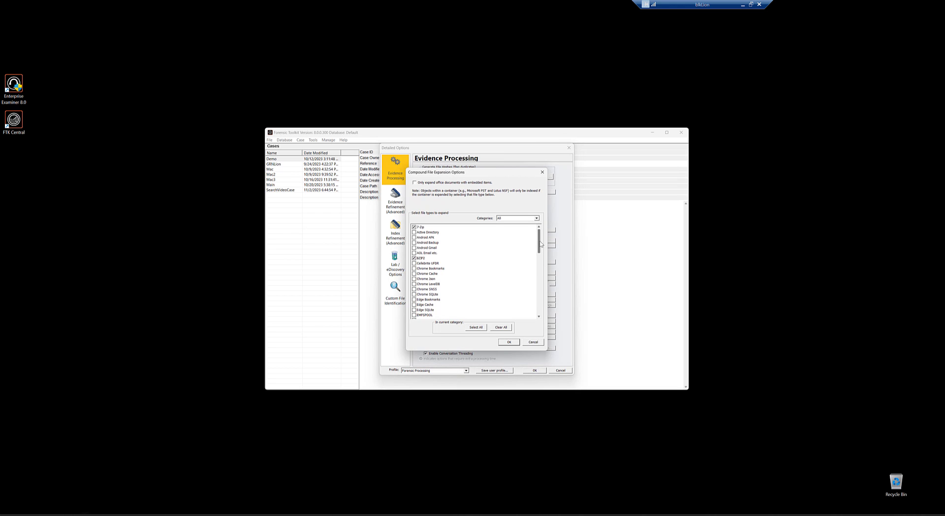
left_click_drag(540, 242, 542, 256)
scroll(545, 258, "down", 4)
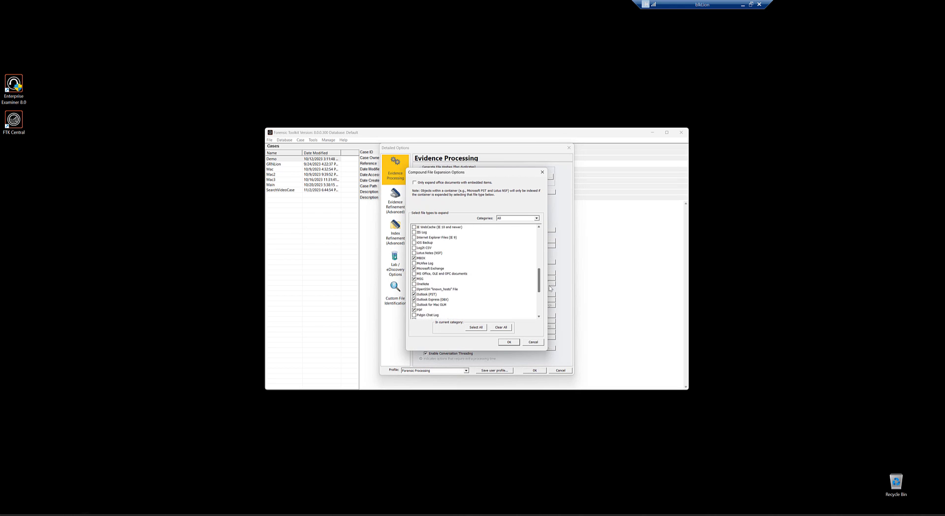
scroll(554, 265, "up", 10)
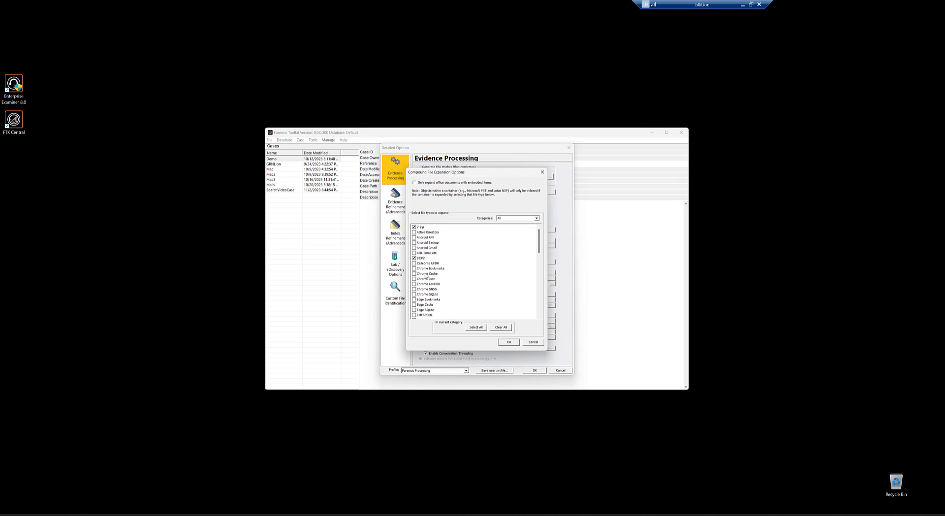
scroll(441, 291, "down", 7)
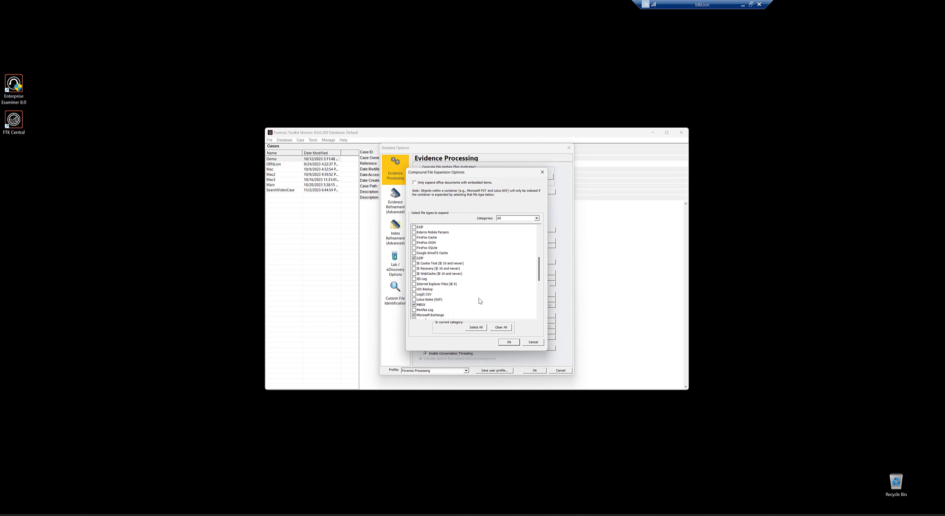
scroll(480, 300, "down", 3)
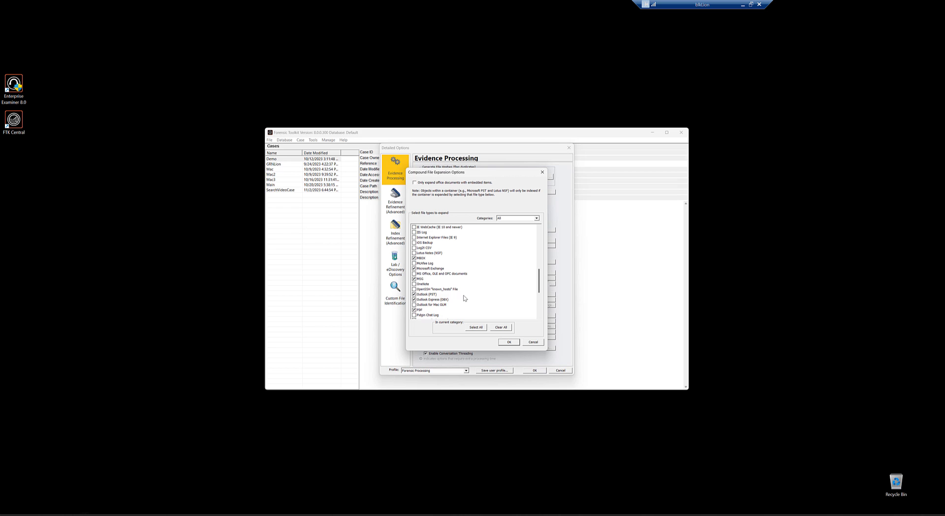
scroll(464, 298, "down", 3)
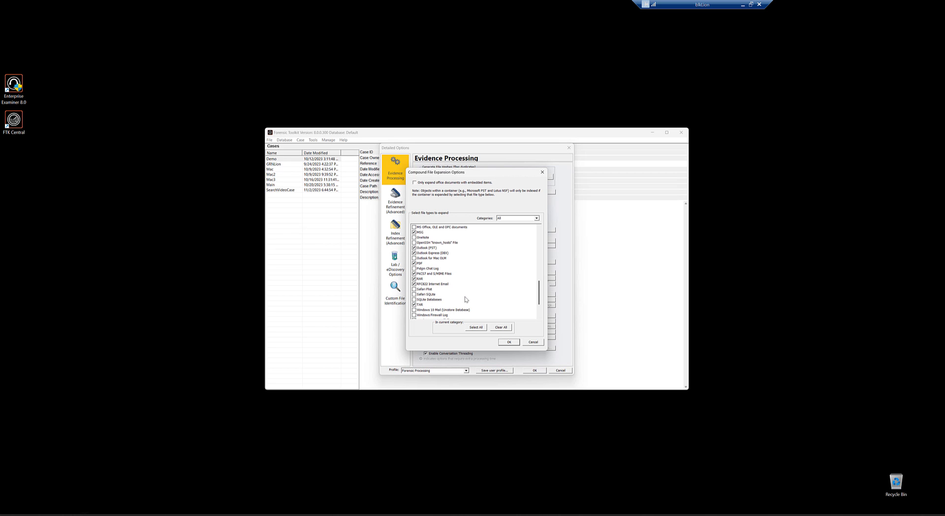
scroll(464, 296, "down", 3)
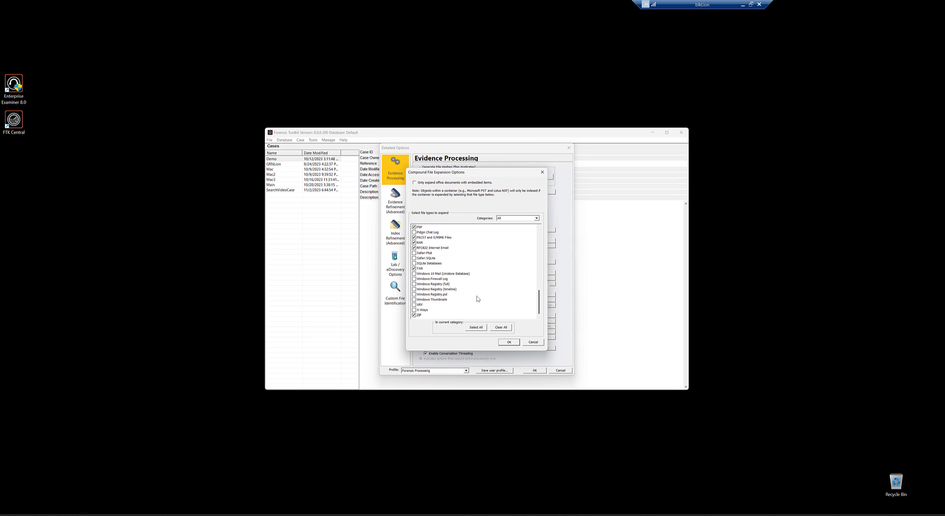
scroll(447, 297, "up", 8)
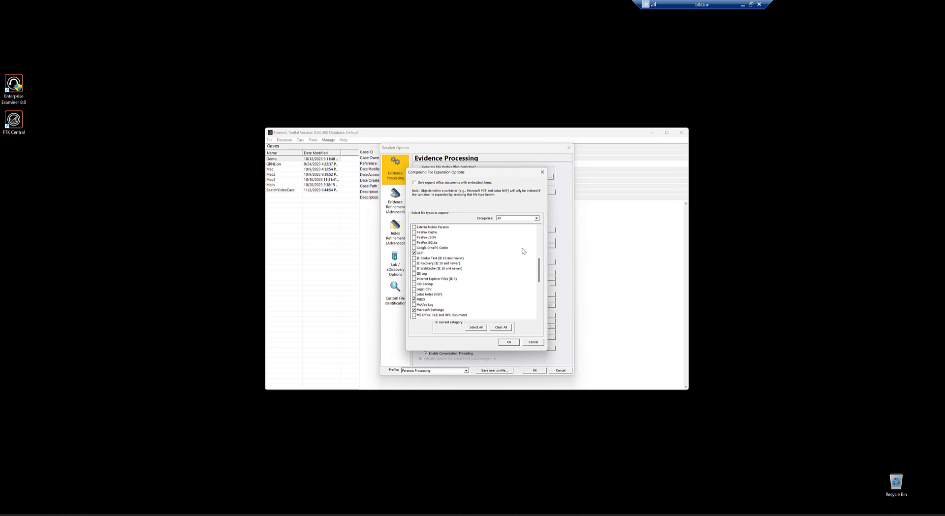
left_click(525, 342)
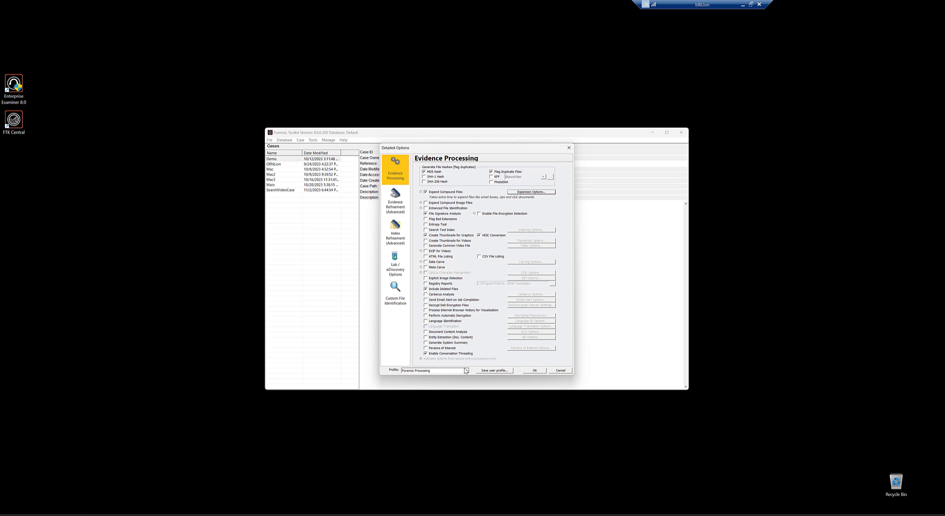
Step: Review the processing profile list, keep Forensic Processing, and accept the Detailed Options
left_click(466, 371)
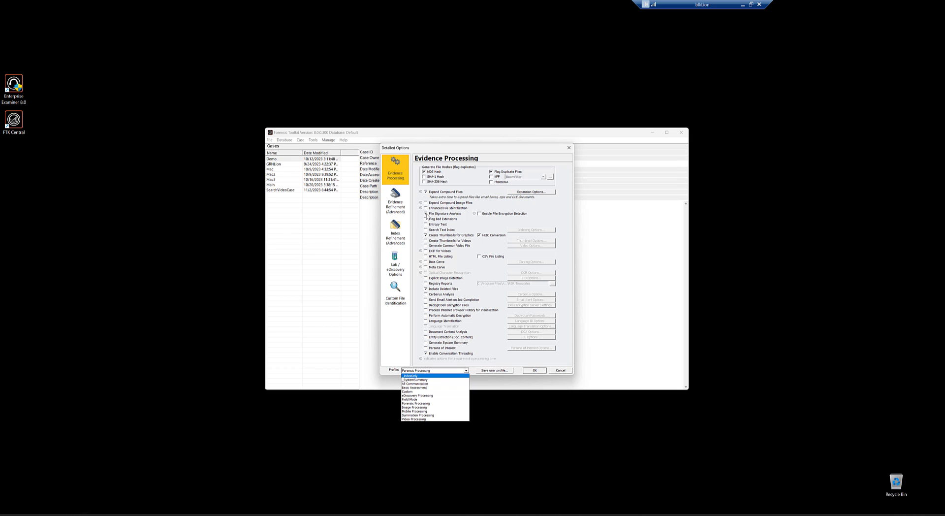
left_click(526, 209)
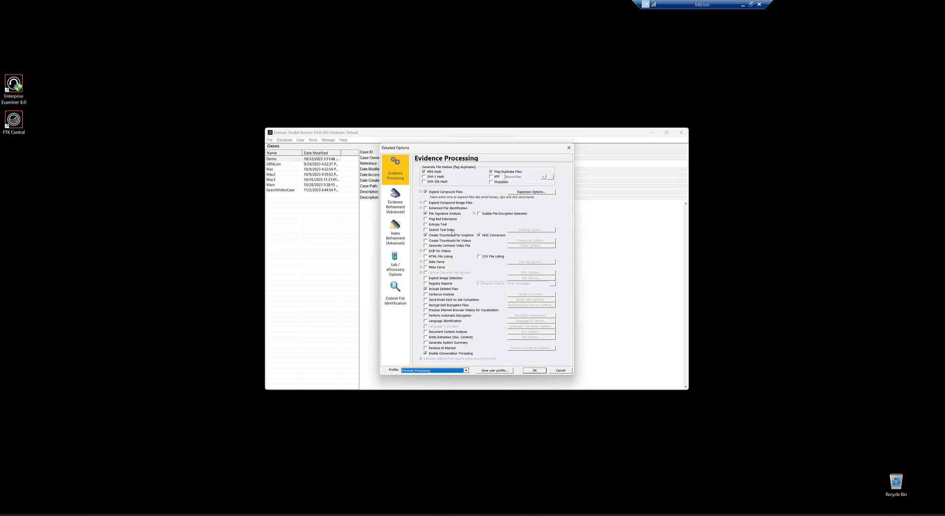
left_click(465, 369)
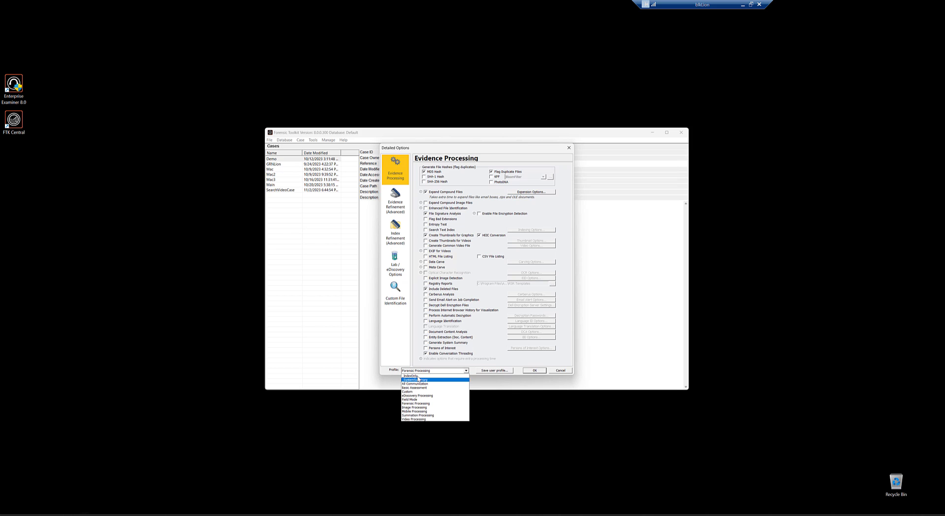
left_click(556, 228)
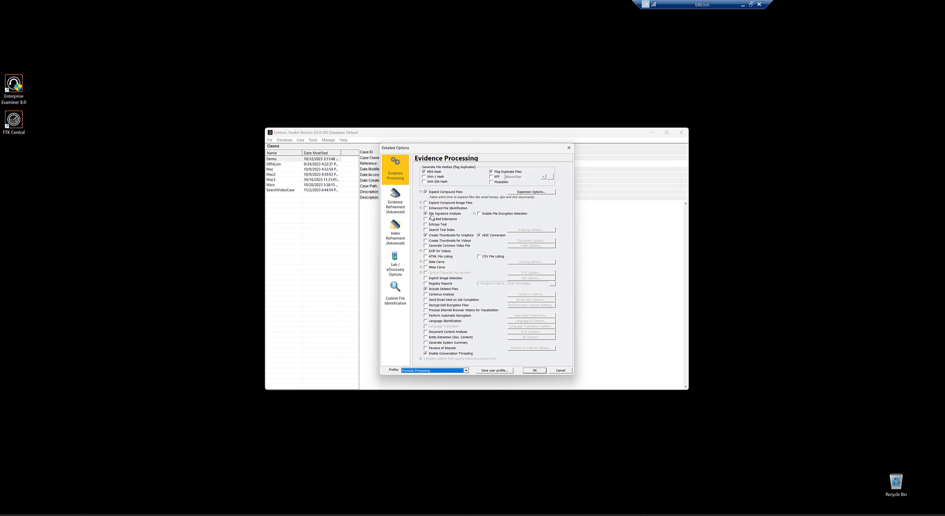
left_click(466, 370)
left_click(466, 370)
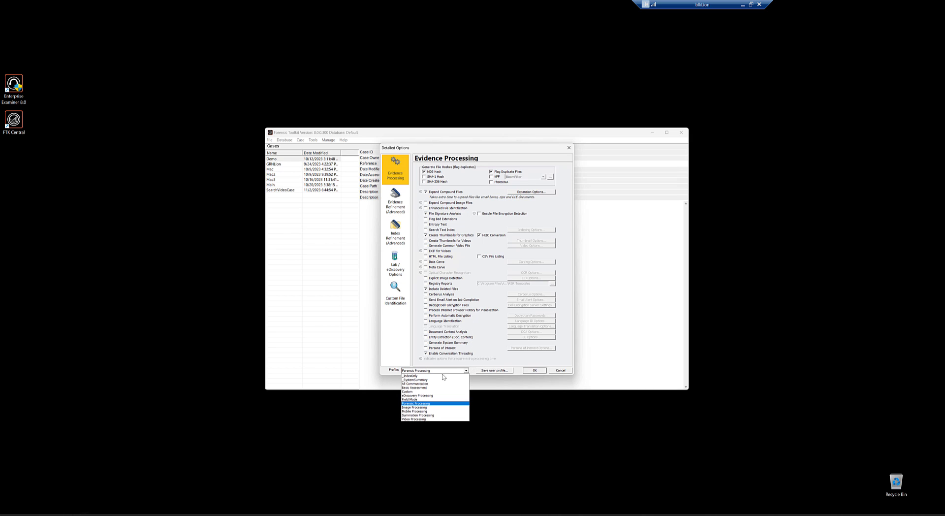
left_click(405, 362)
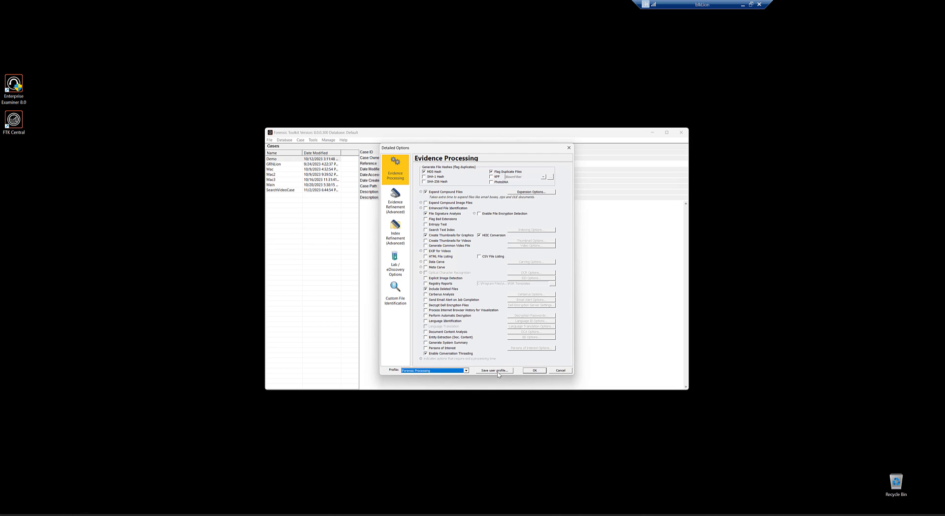
left_click(535, 370)
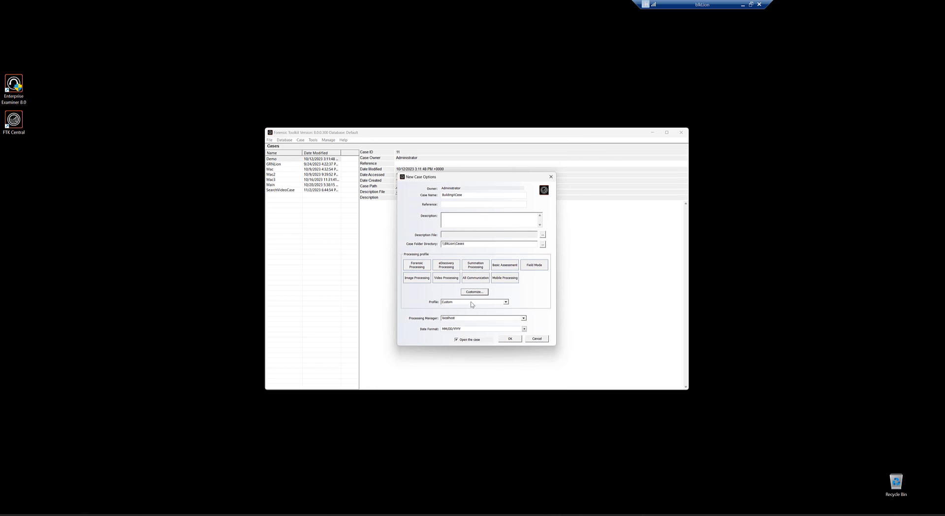
Step: Select the _IndexOnly profile and create the BuildingACase case
left_click(505, 302)
left_click(451, 307)
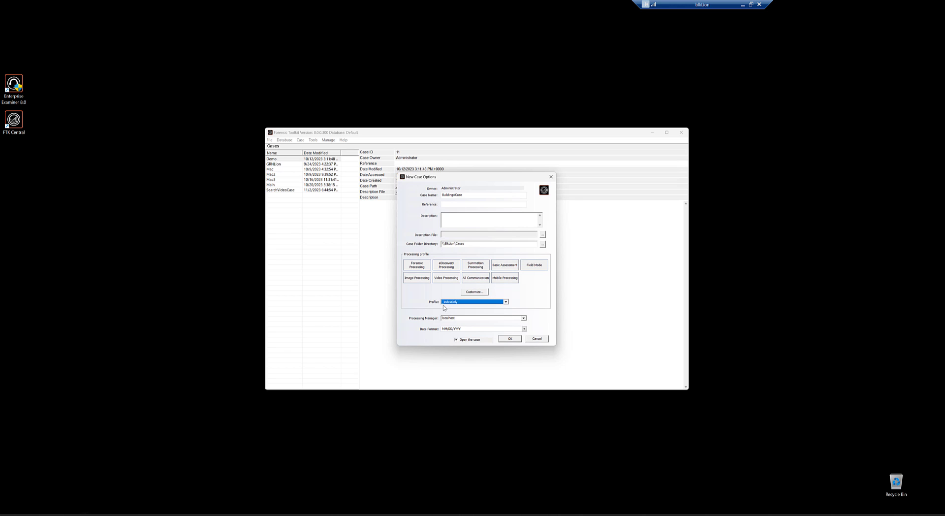
left_click(510, 339)
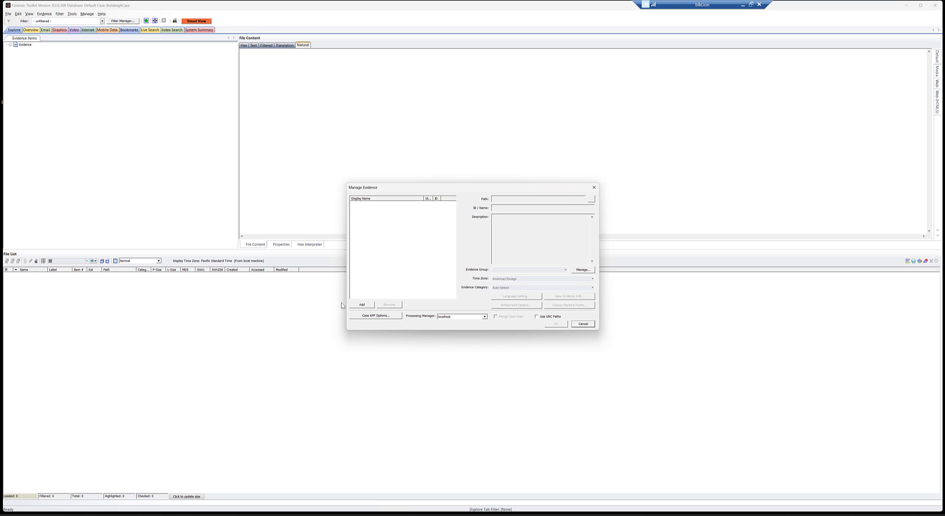
Step: Add GrnLionV3_ABEVT.ad1 and SingleExcelDoc.ad1 from the GRNLion folder as acquired images
left_click(362, 304)
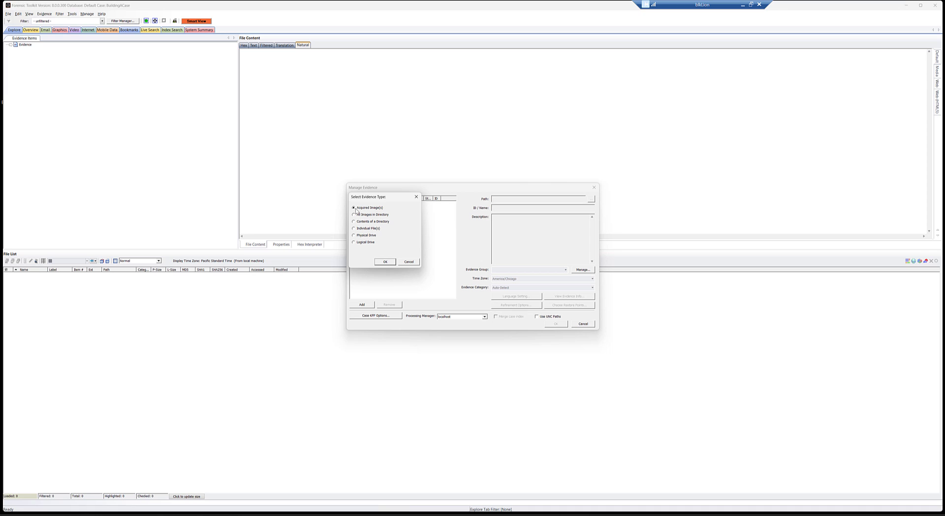
left_click(390, 263)
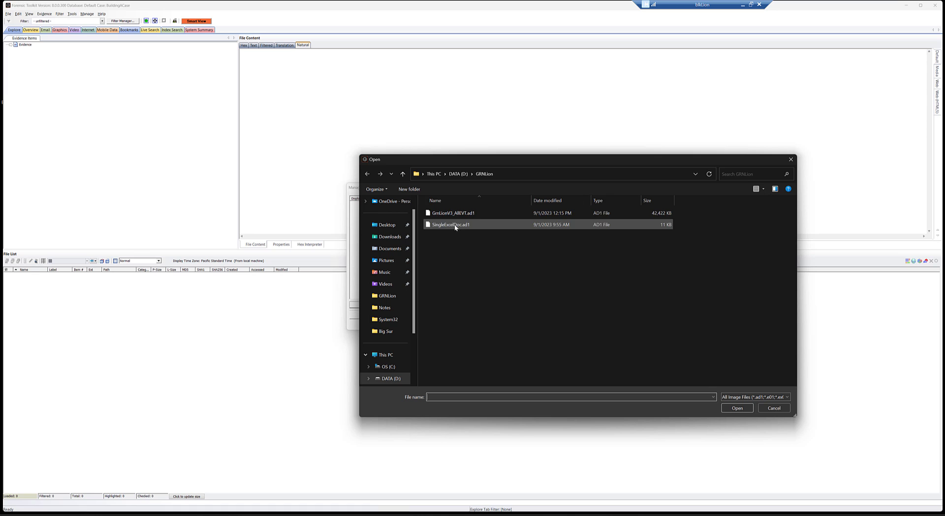
left_click_drag(457, 243, 426, 217)
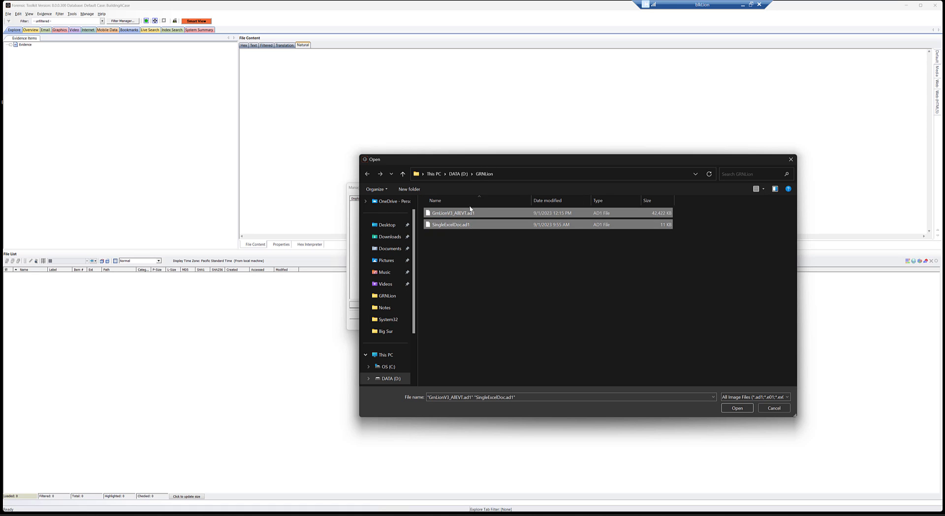
left_click(737, 408)
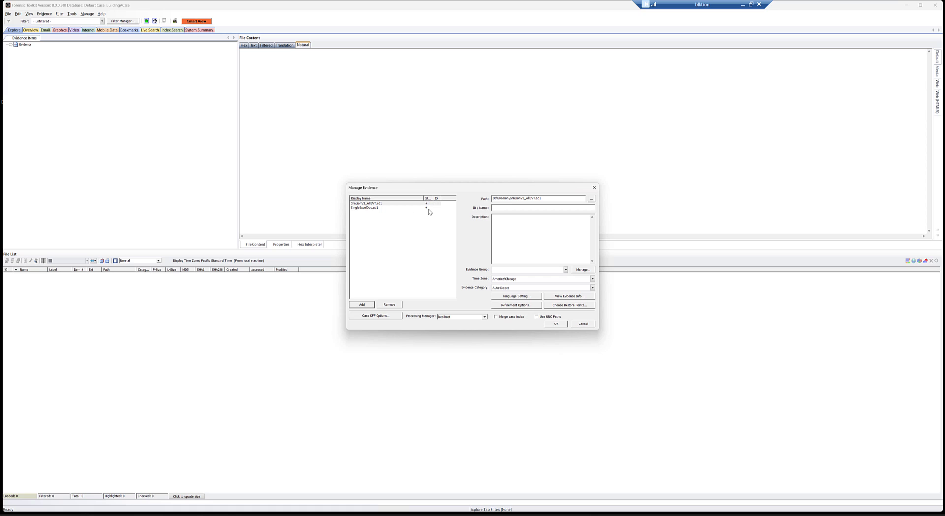
Step: Set the evidence category to Windows and the time zone to America/Los_Angeles
left_click(513, 289)
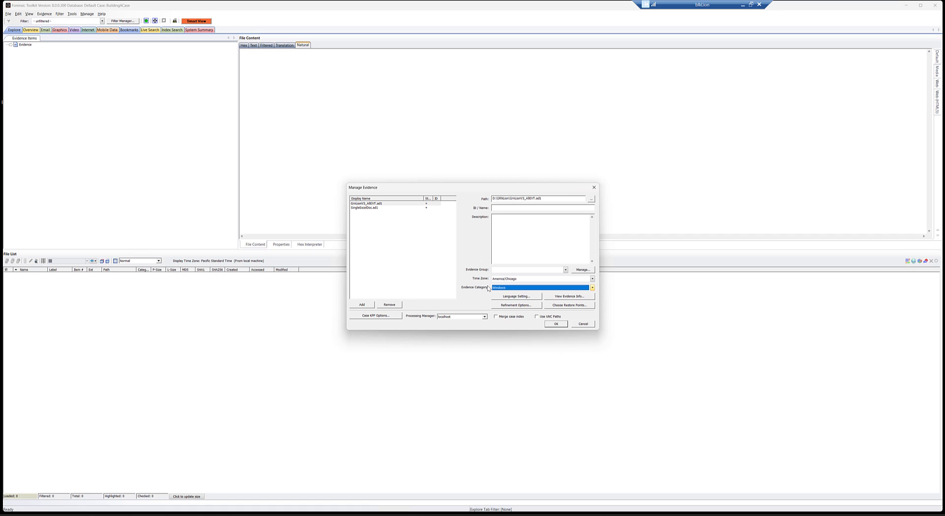
left_click(528, 279)
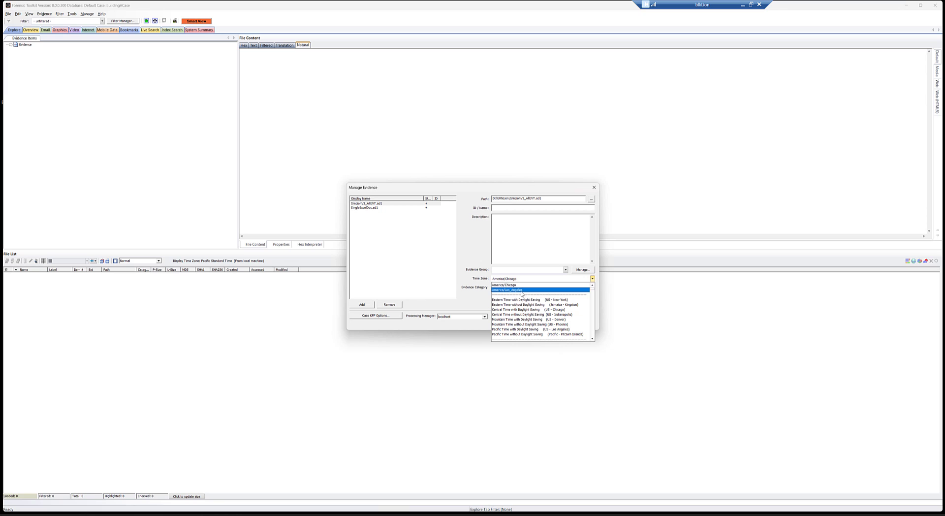
left_click(518, 290)
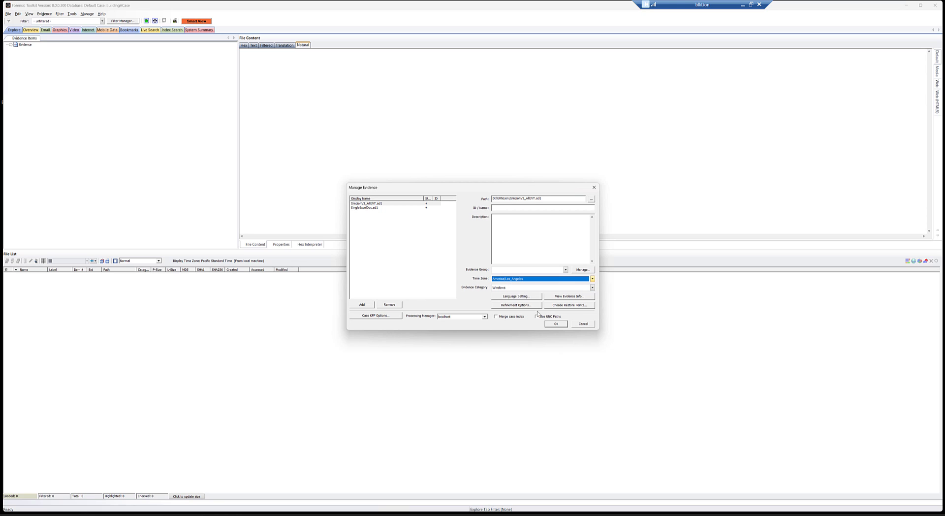
key("Tab")
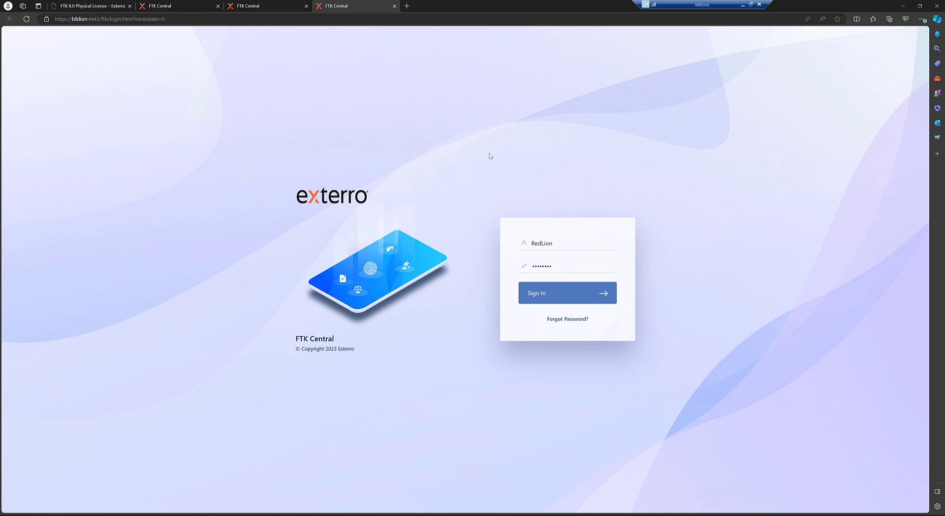
Step: Close the FTK Central login tab with Ctrl+W to show the 520 Link artifacts review
key("ctrl+w")
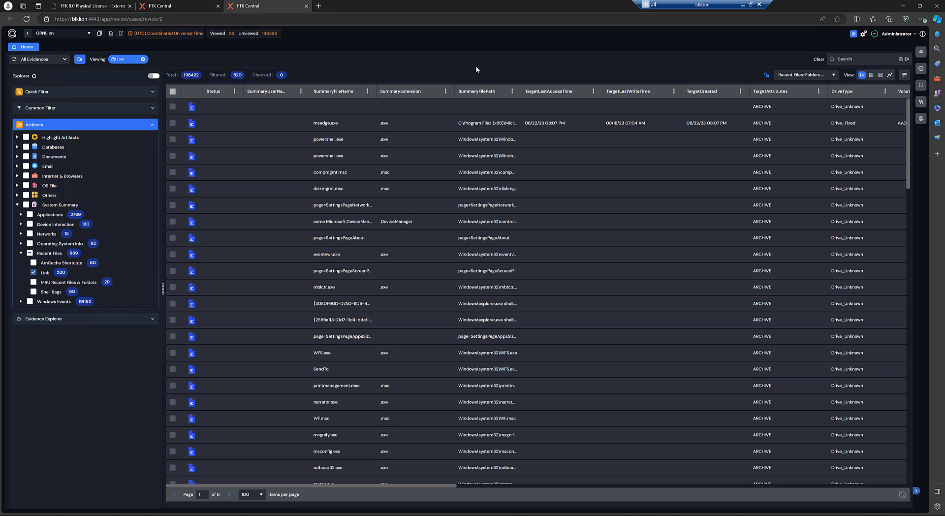